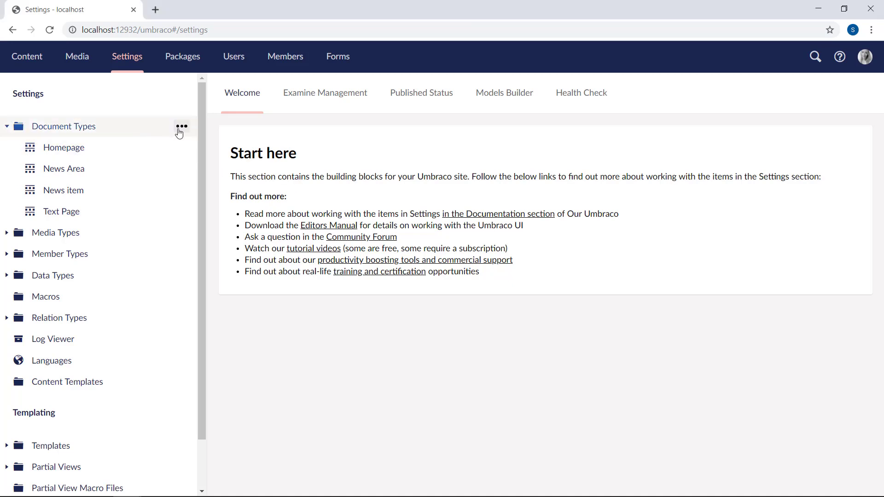
Create a new folder named Compositions under Document Types.
left_click(181, 128)
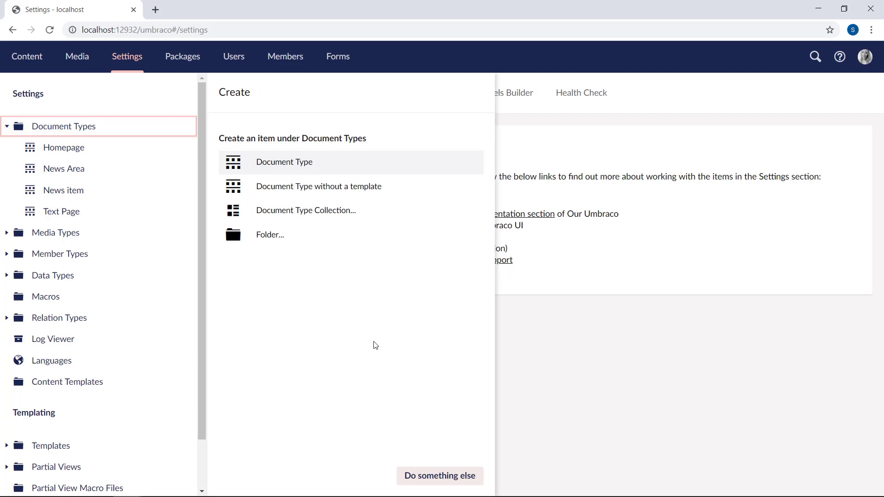
left_click(300, 235)
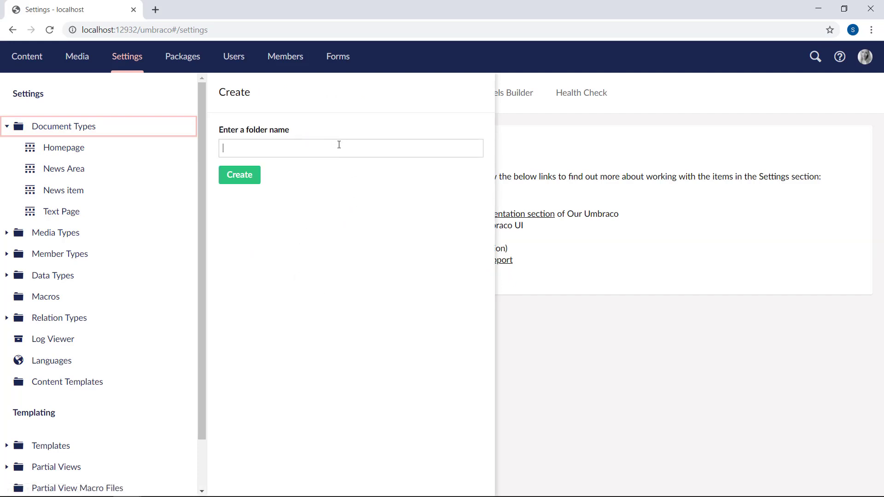
type("Compiositions")
left_click(240, 179)
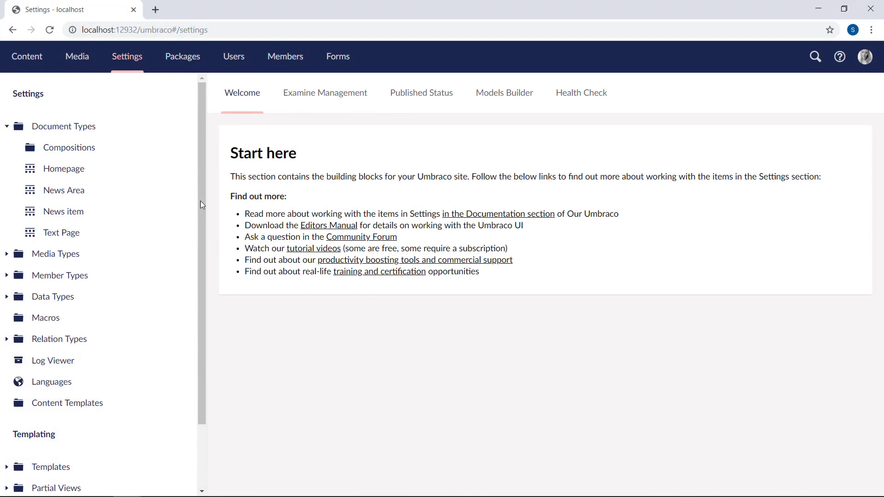
In the Compositions folder, start a document type without a template named SEO, with a group named SEO.
mouse_move(127, 143)
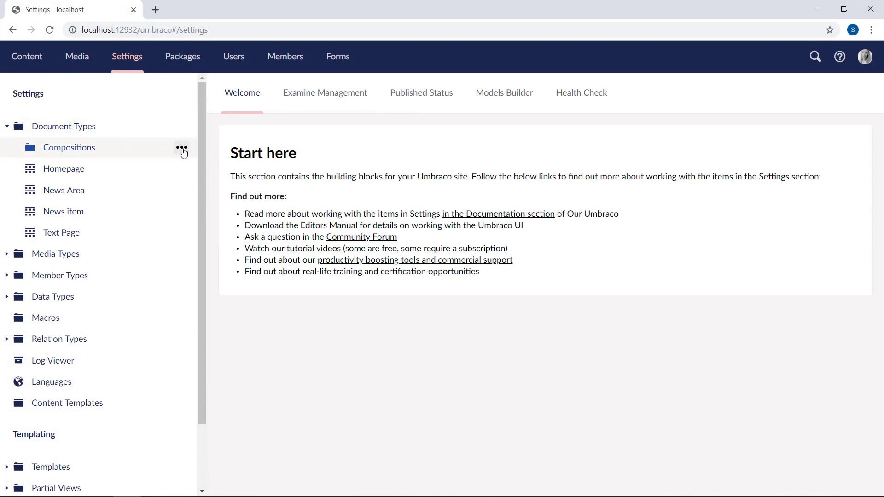
left_click(182, 150)
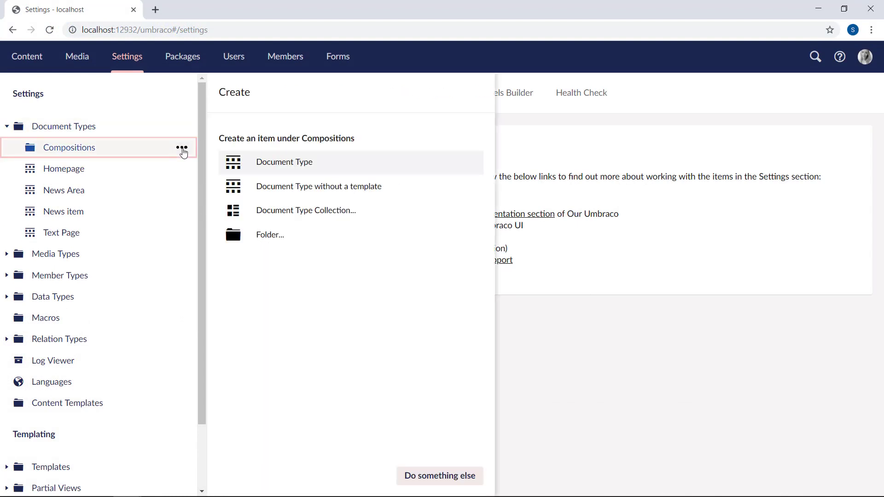
left_click(400, 193)
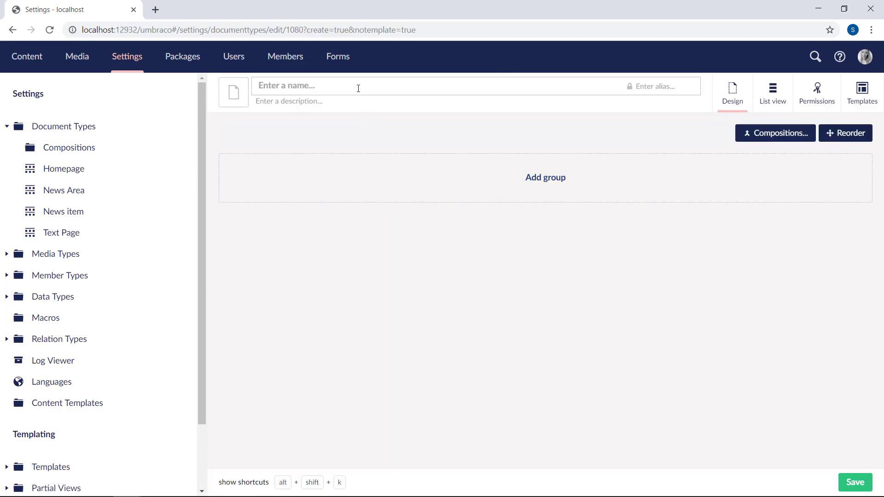
type("SEO")
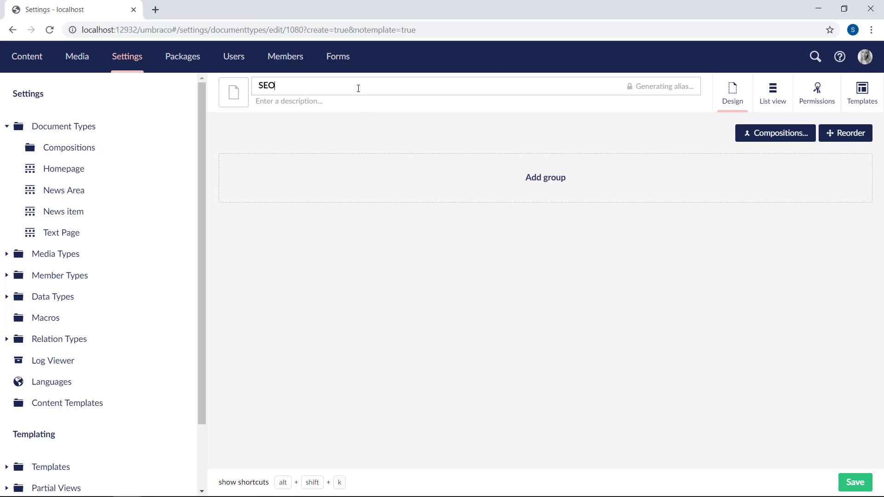
left_click(571, 186)
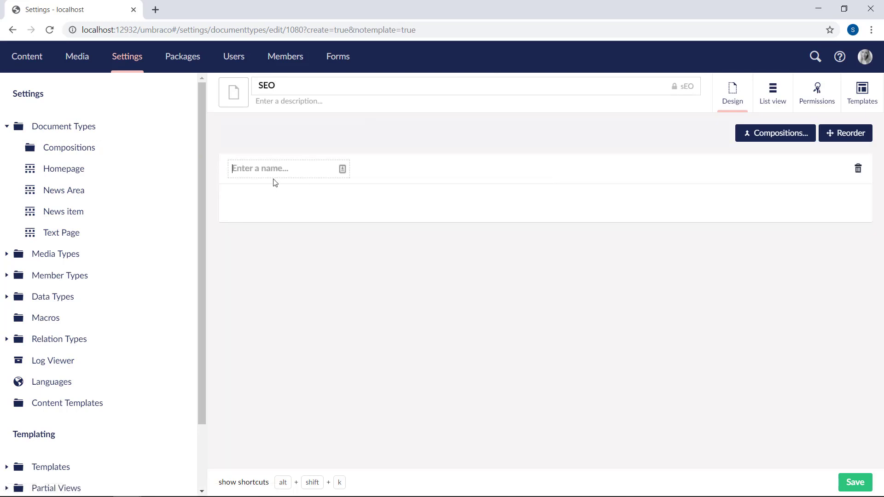
type("SEO")
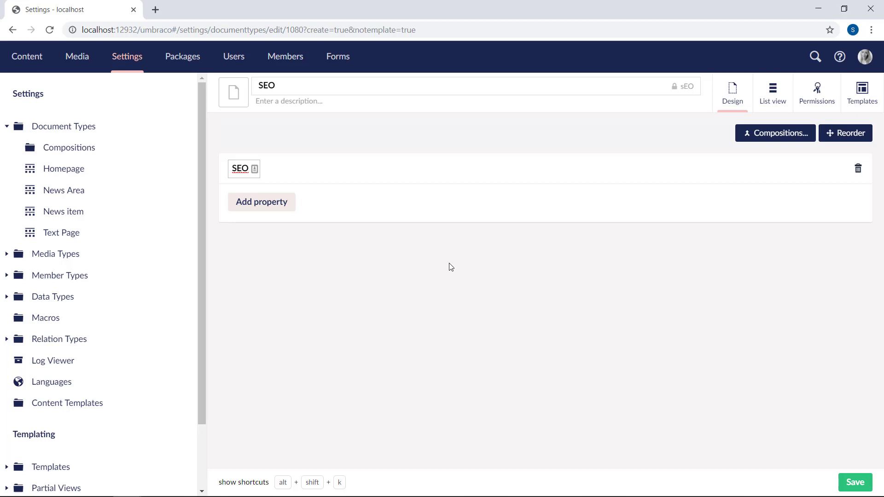
Add a Meta title Textstring property and a Meta Description Textarea property to the SEO group.
left_click(285, 201)
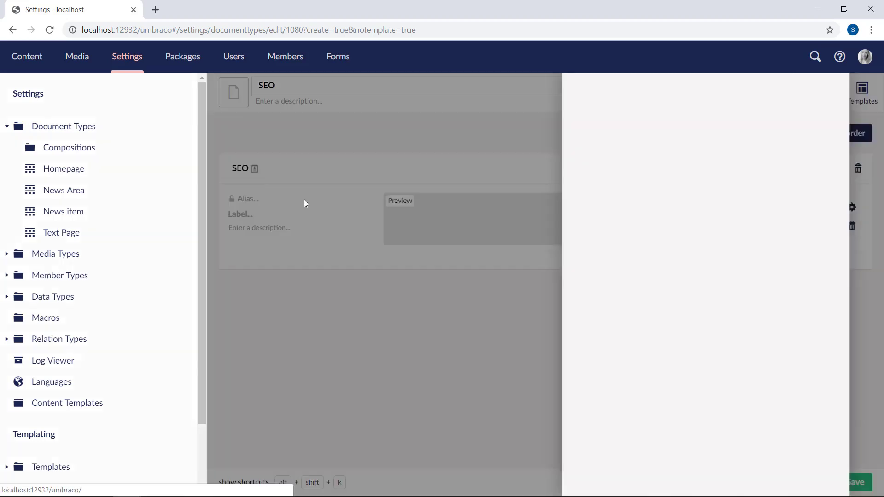
type("Meta title")
key("Return")
type("text")
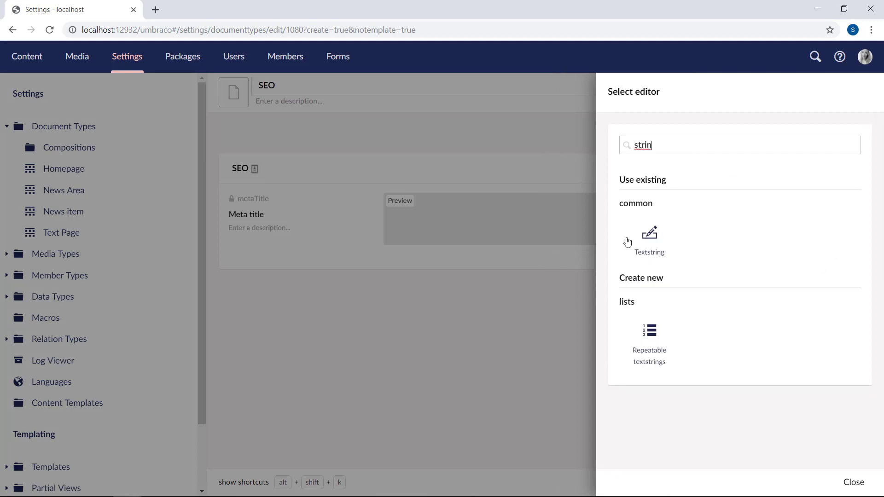
left_click(704, 237)
left_click(851, 481)
left_click(275, 276)
type("Meta Description")
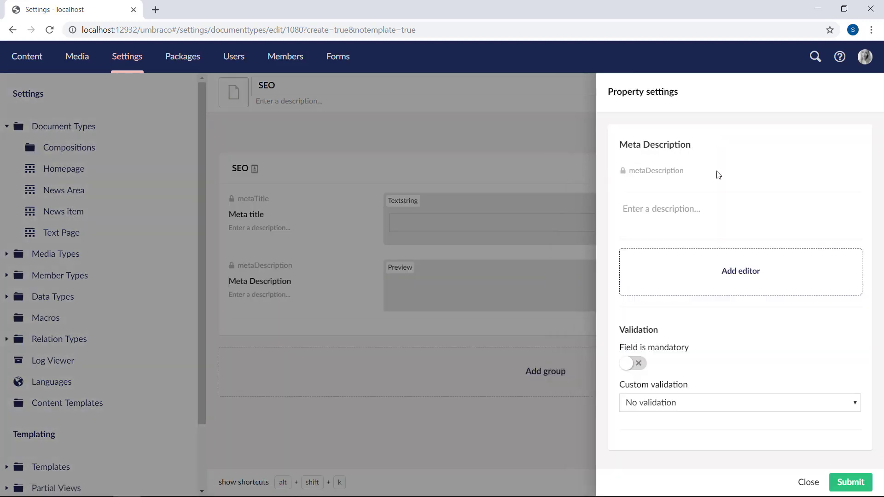
key("Return")
type("text")
left_click(647, 237)
left_click(850, 481)
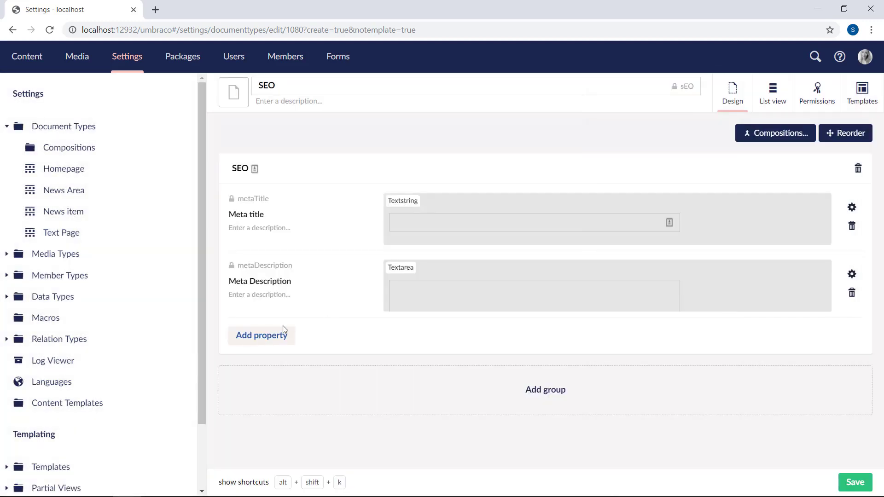
Add a Meta Keywords property using the Tags editor and save the SEO document type.
left_click(276, 333)
type("Meta Keywords")
left_click(728, 274)
type("tag")
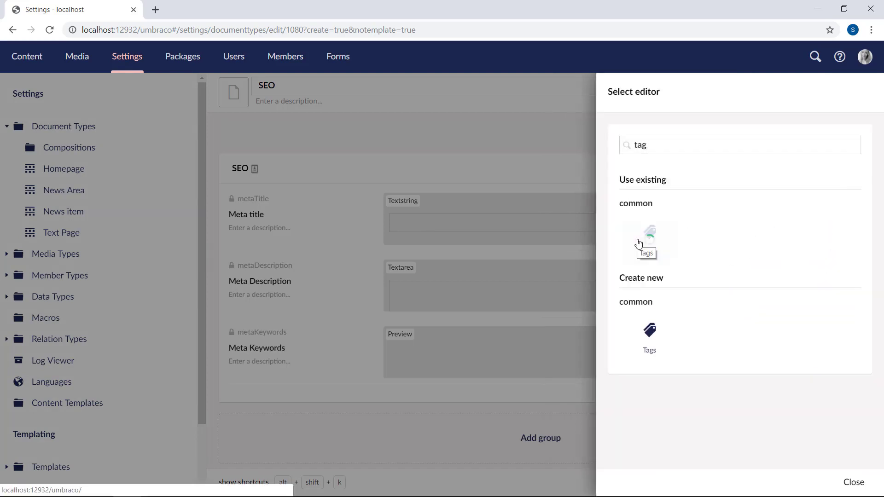
left_click(645, 233)
left_click(851, 482)
left_click(854, 482)
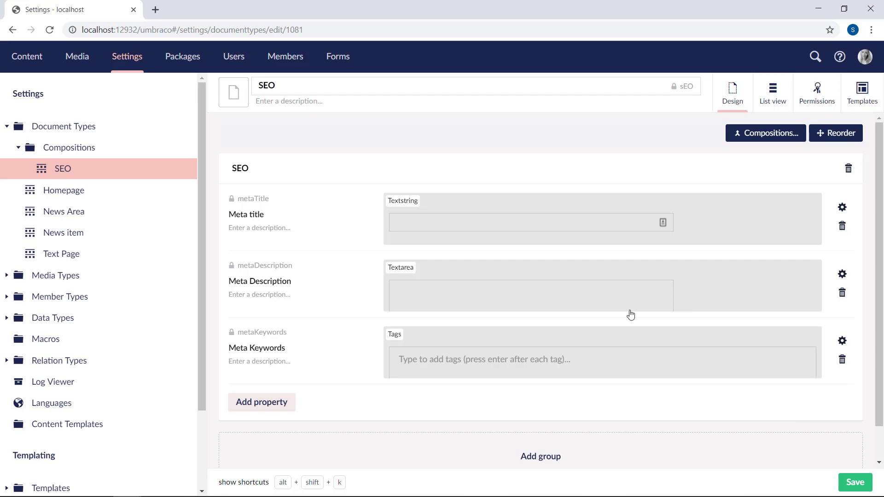
Add SEO as a composition on the Homepage document type and submit.
left_click(78, 191)
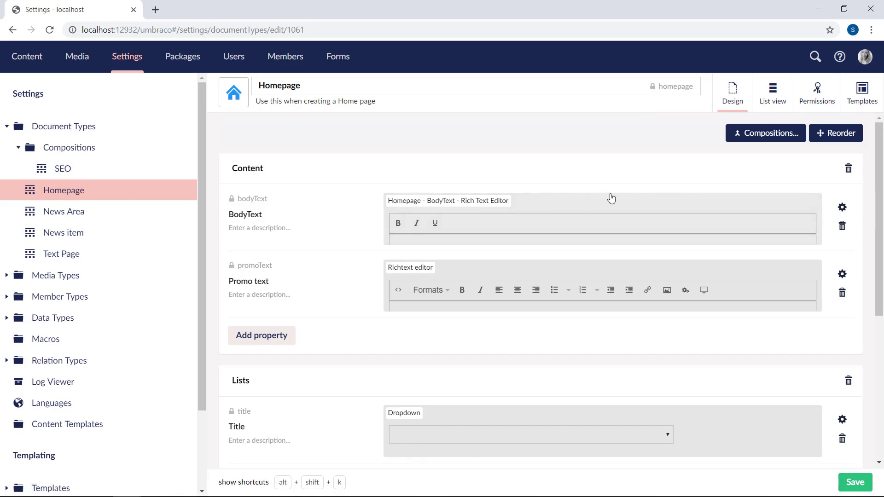
left_click(773, 134)
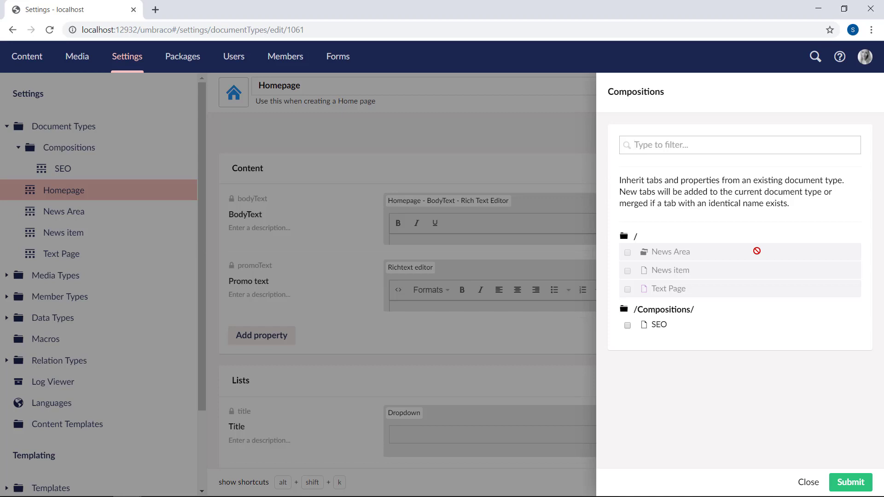
left_click(628, 327)
left_click(850, 481)
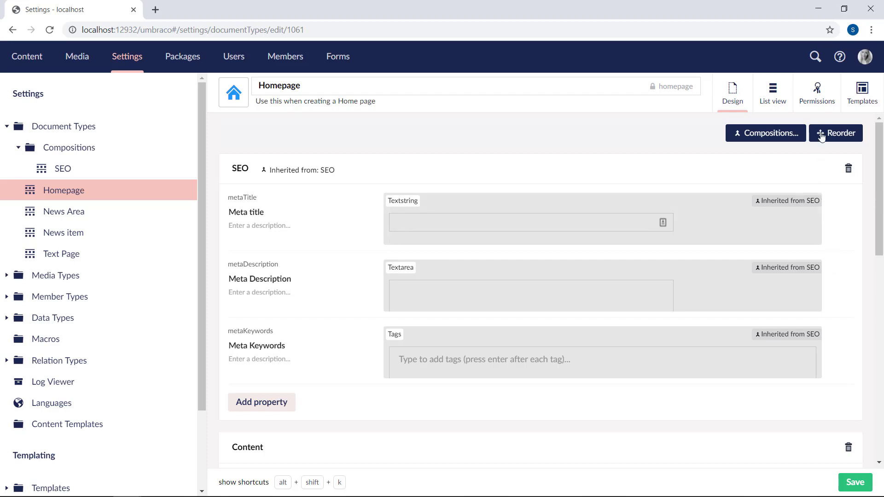
Switch Homepage to reorder mode and review the group sort orders, with SEO listed first.
left_click(849, 134)
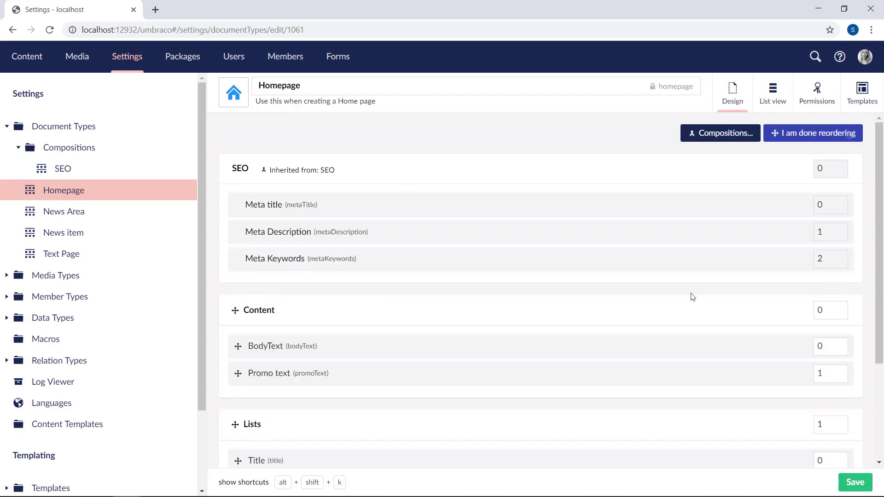
scroll(692, 297, "down", 3)
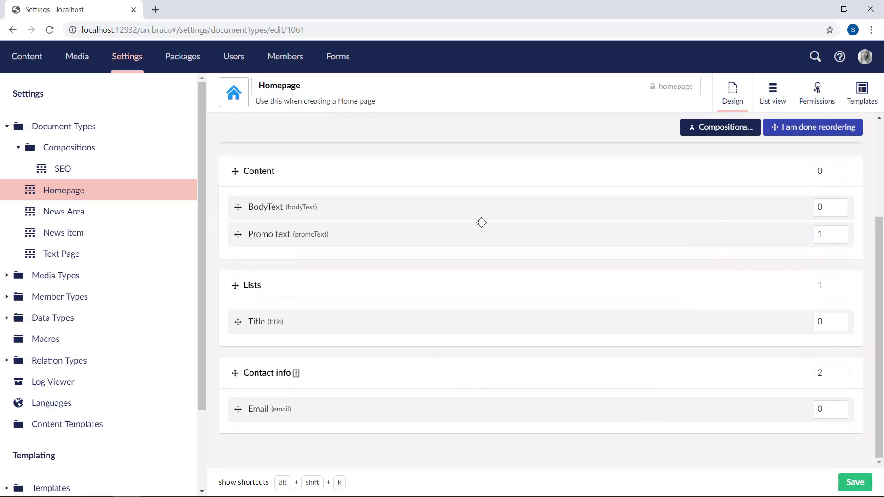
scroll(481, 222, "up", 3)
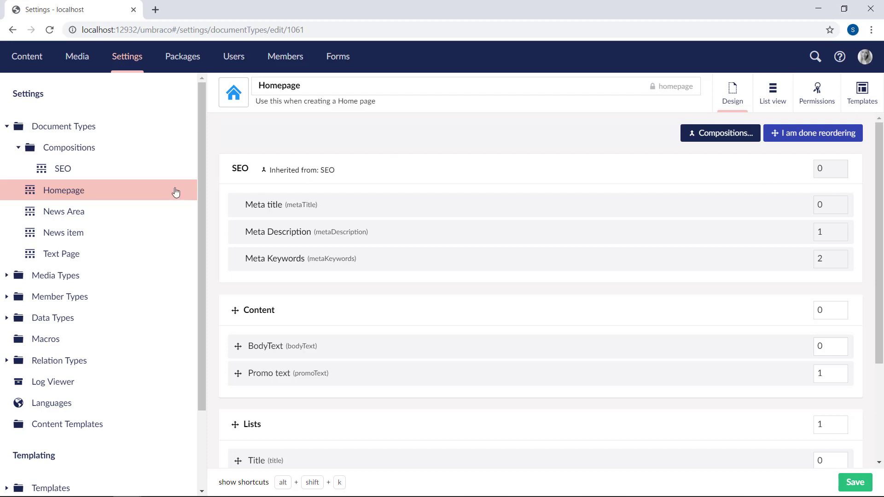
Set the SEO document type's group sort order to 1 and save it.
left_click(63, 168)
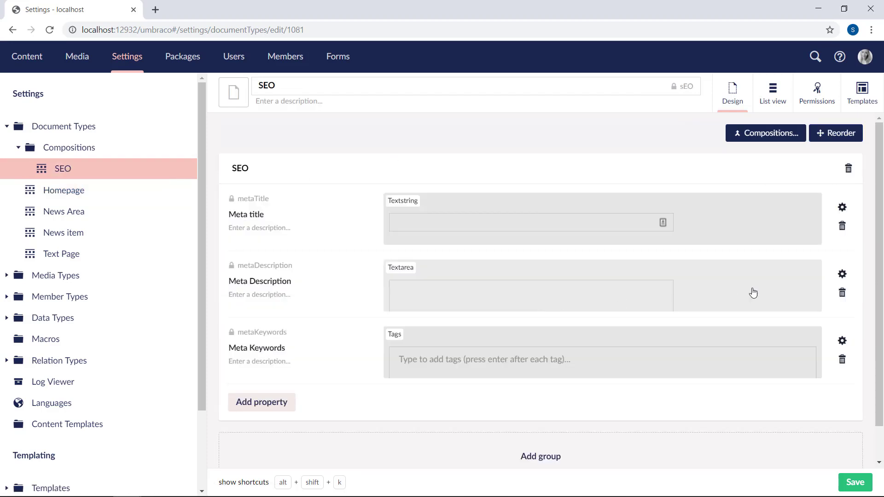
left_click(841, 138)
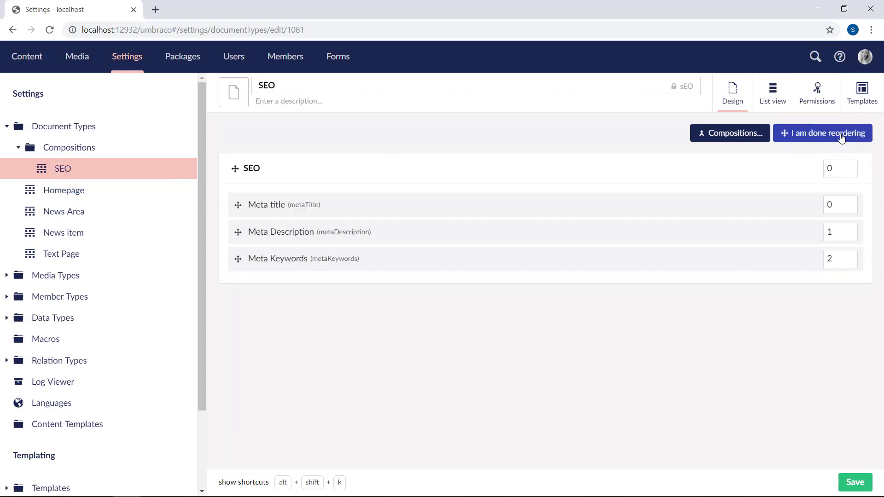
left_click(842, 170)
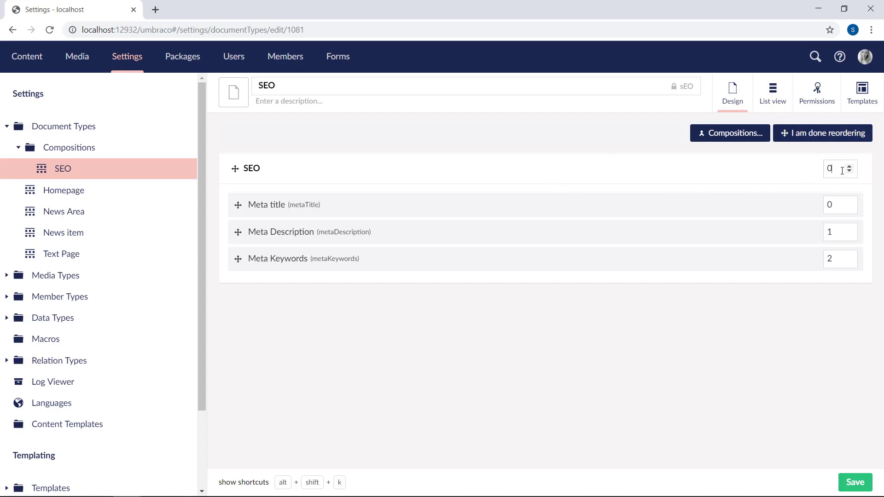
key("BackSpace")
type("1")
left_click(857, 482)
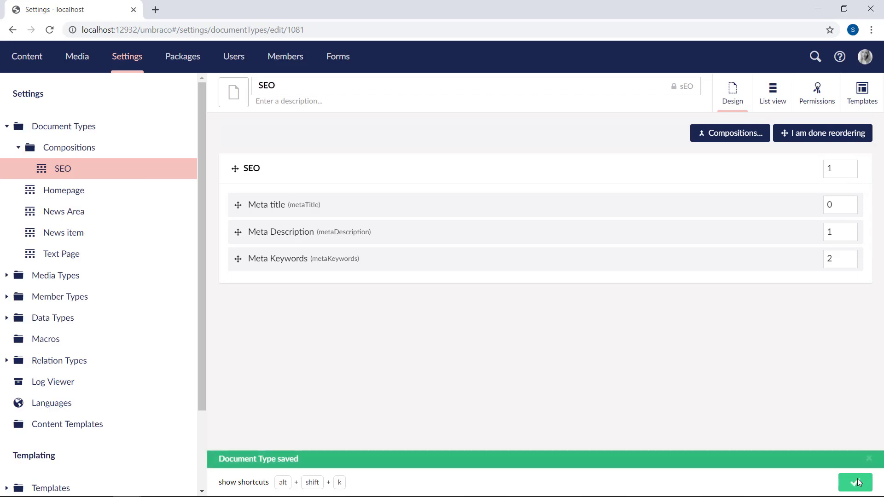
Check the group order on Homepage, then go to the Content section.
left_click(75, 192)
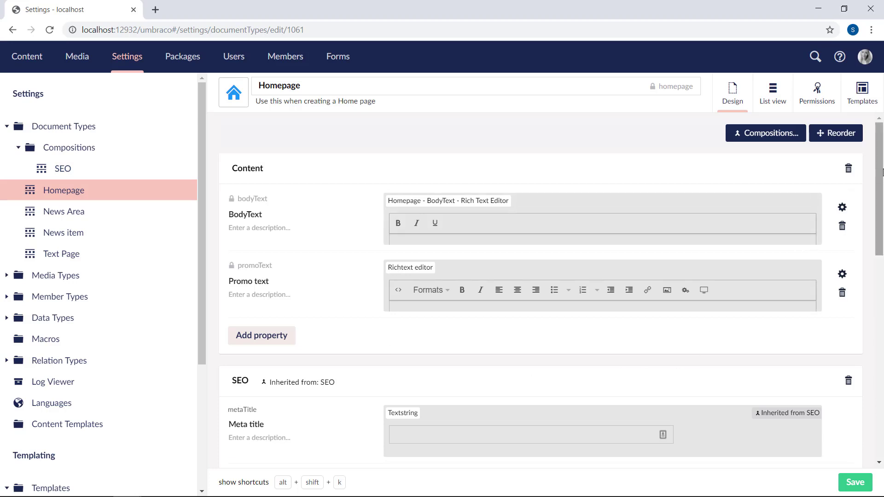
left_click_drag(881, 174, 882, 236)
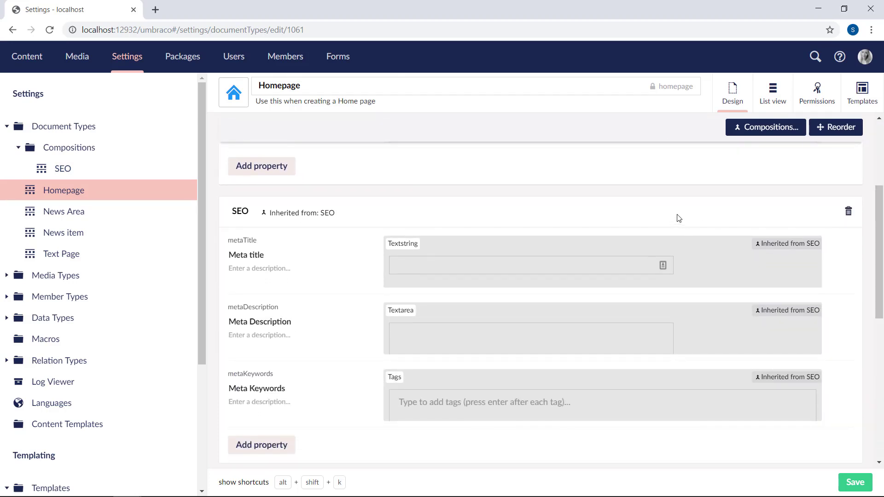
left_click(27, 57)
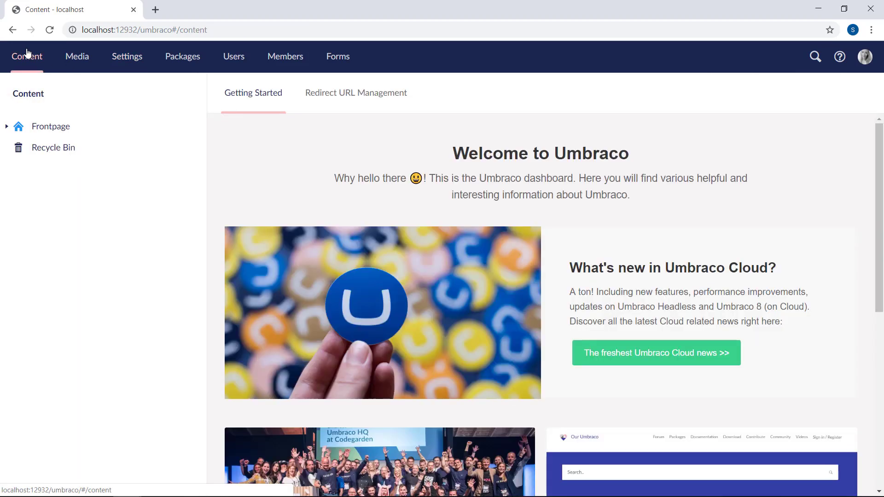
Open Frontpage and scroll to its empty Meta title, Meta Description and Meta Keywords fields.
left_click(51, 127)
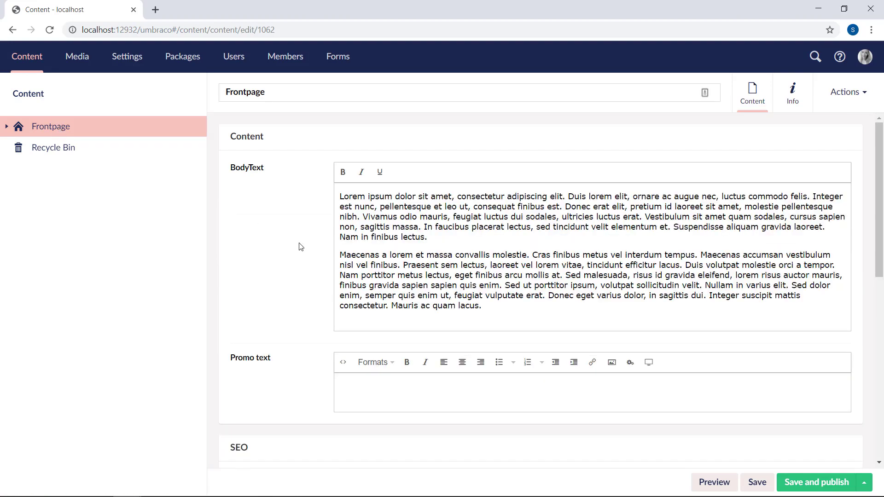
left_click_drag(881, 168, 883, 299)
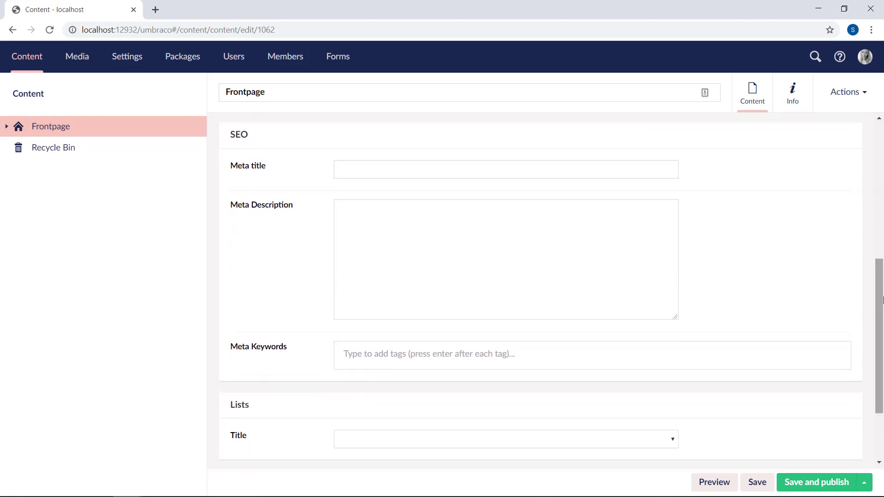